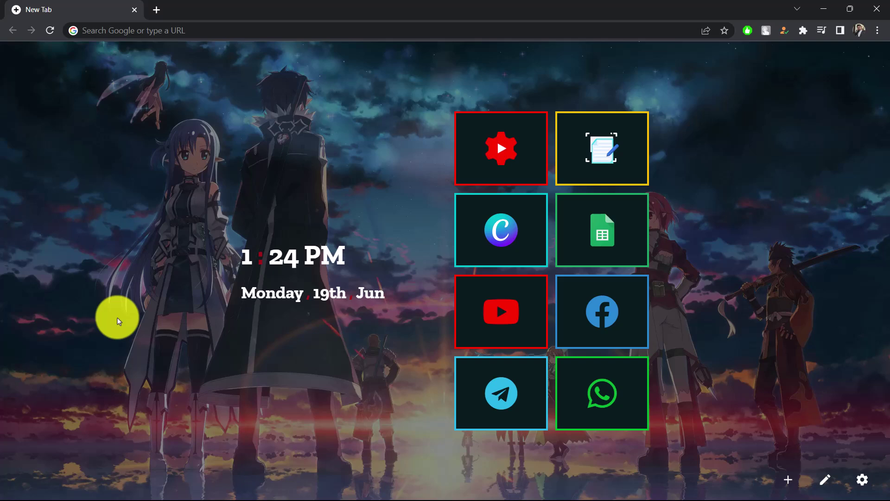
- Search Google for 'retro bowl unblocked' using the earlier search suggestion
click(200, 34)
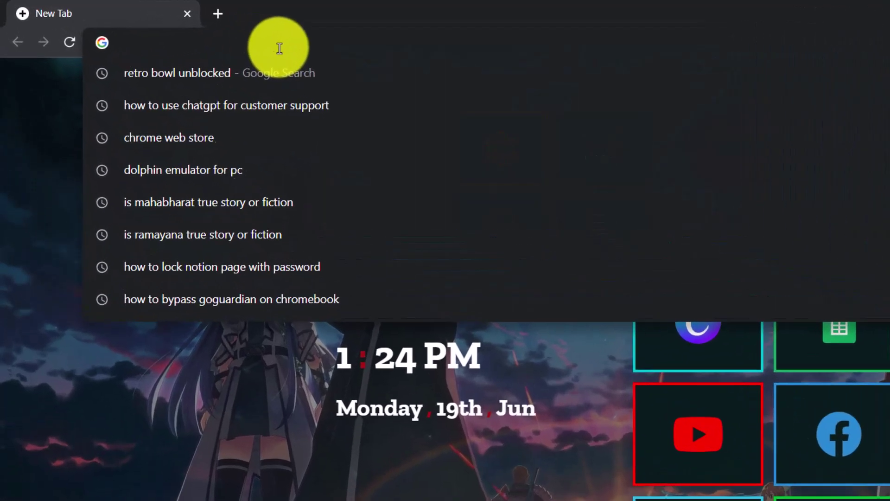
key(Down)
key(Return)
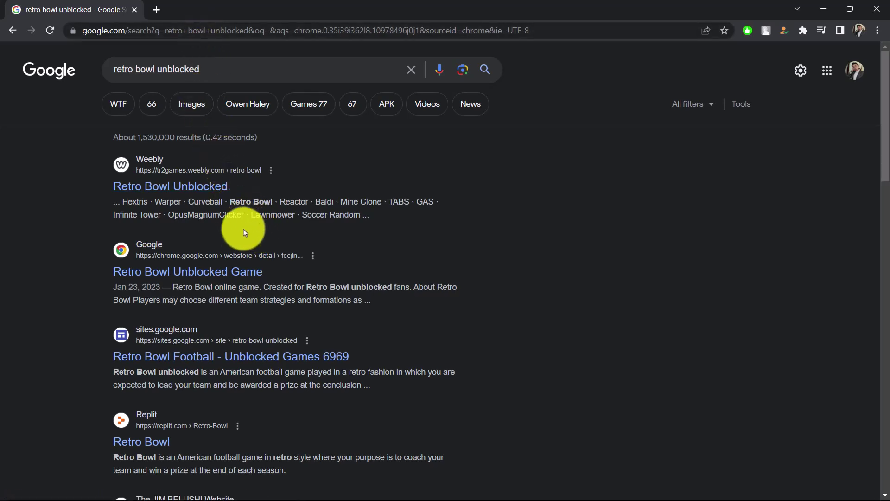
scroll(244, 230, down, 1)
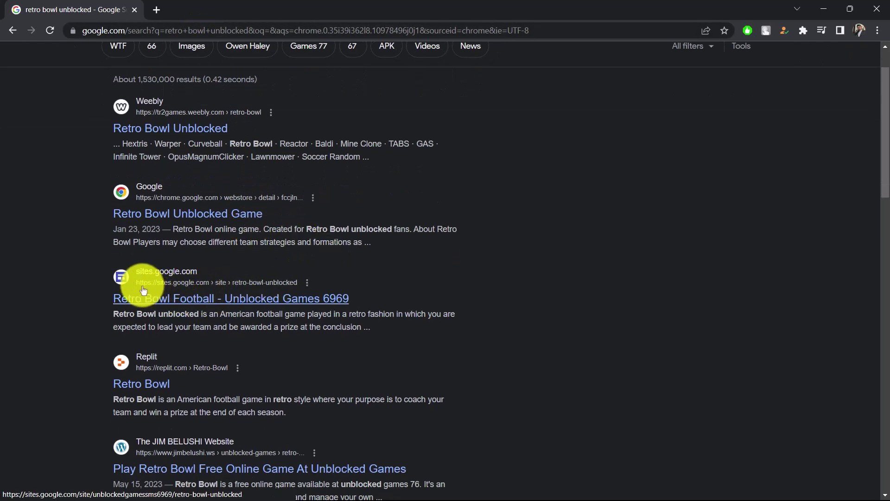
- Open the Unblocked Games 6969 Retro Bowl result in a new tab, view it, then return to the results
right_click(183, 303)
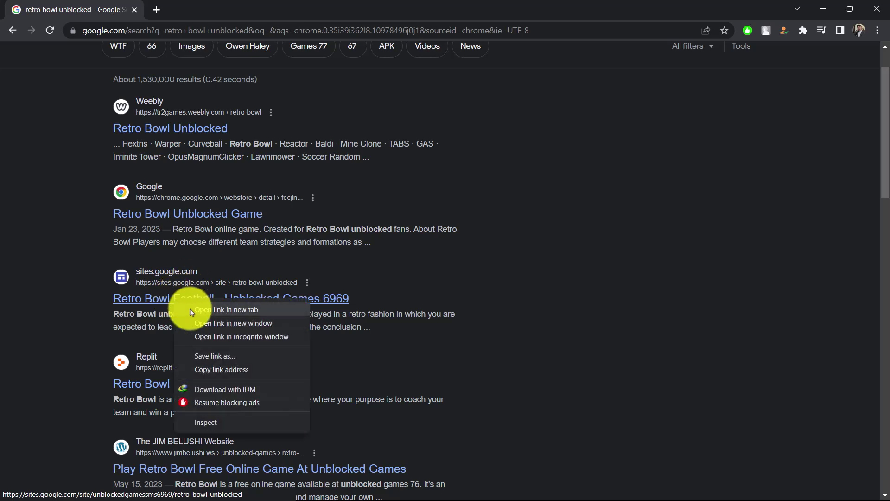
click(189, 308)
click(226, 7)
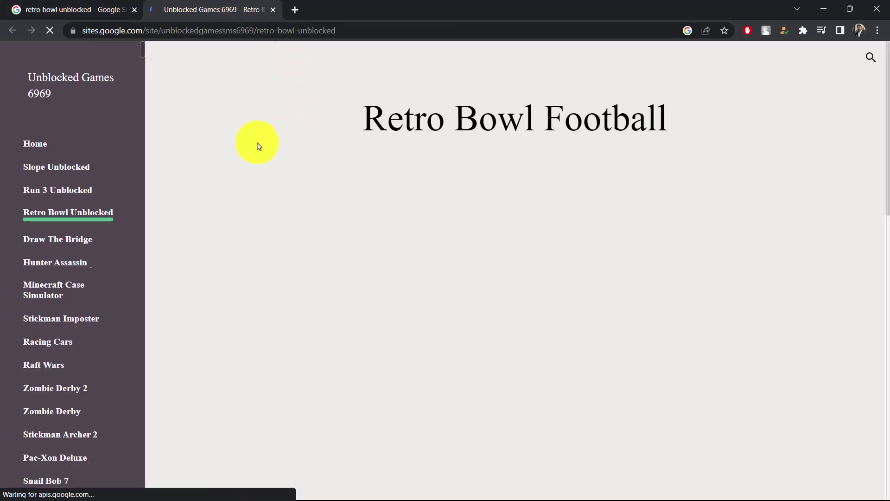
click(91, 9)
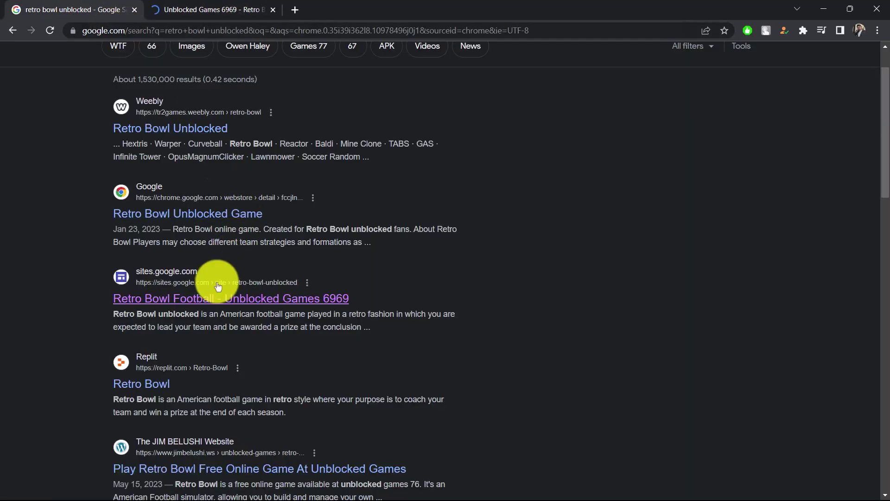
scroll(212, 291, down, 2)
scroll(180, 244, up, 3)
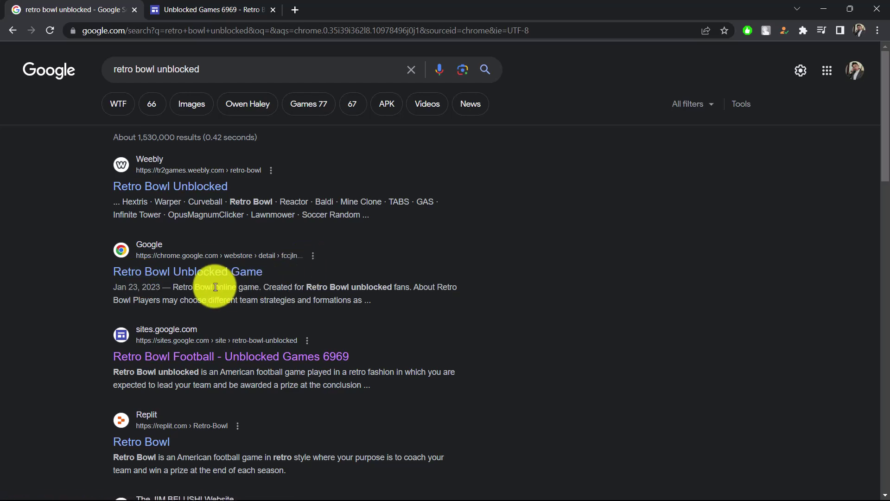
- On the Retro Bowl Football tab, dismiss the welcome message to reach New Career setup
click(210, 7)
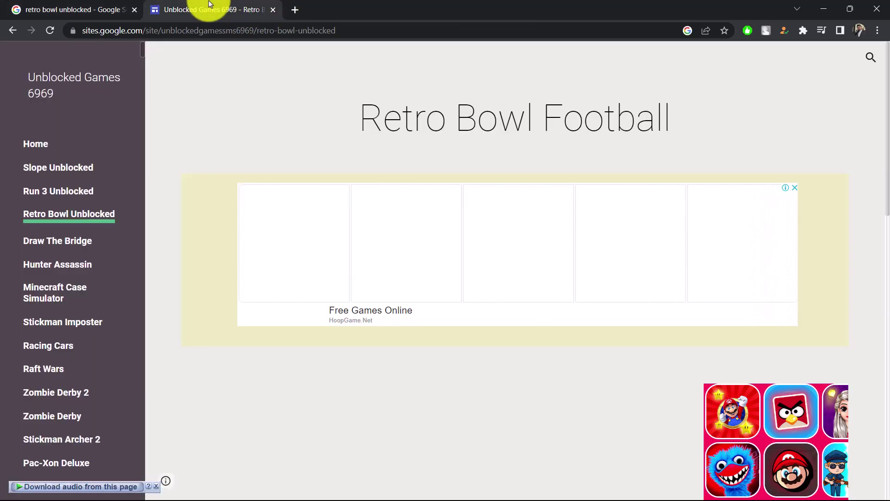
scroll(361, 348, down, 3)
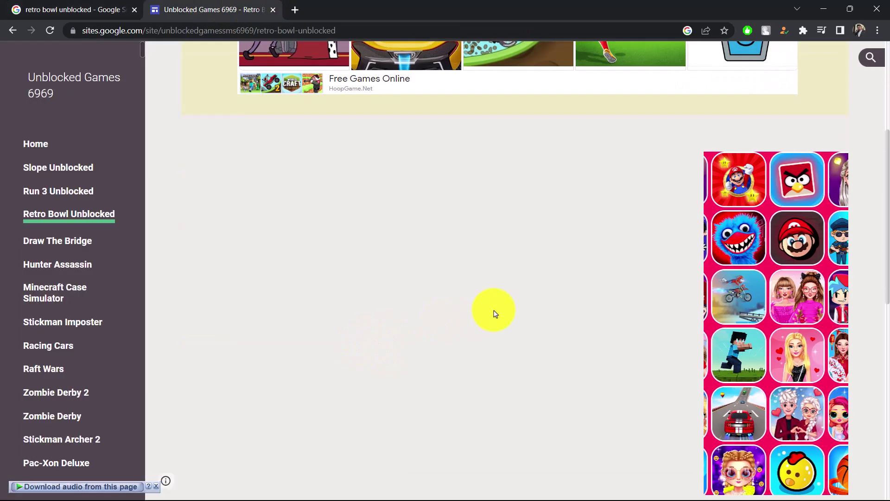
scroll(494, 314, up, 3)
scroll(648, 293, down, 4)
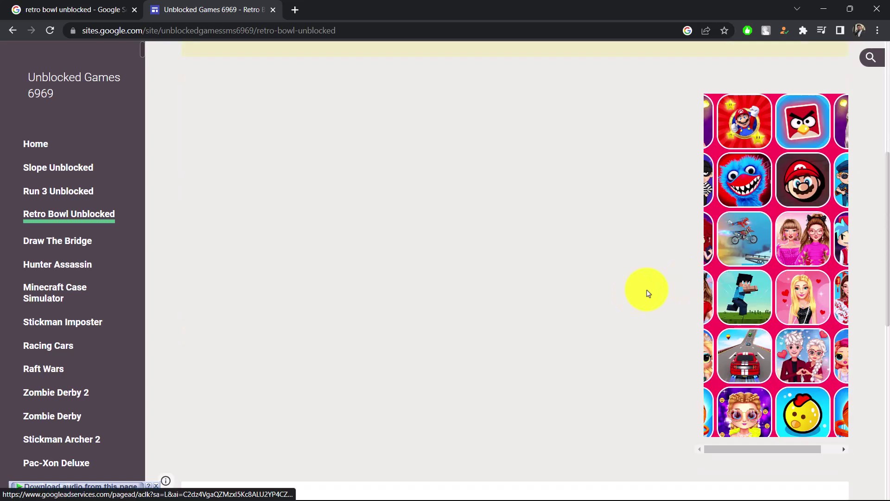
scroll(251, 262, up, 4)
scroll(313, 244, down, 3)
scroll(488, 299, down, 1)
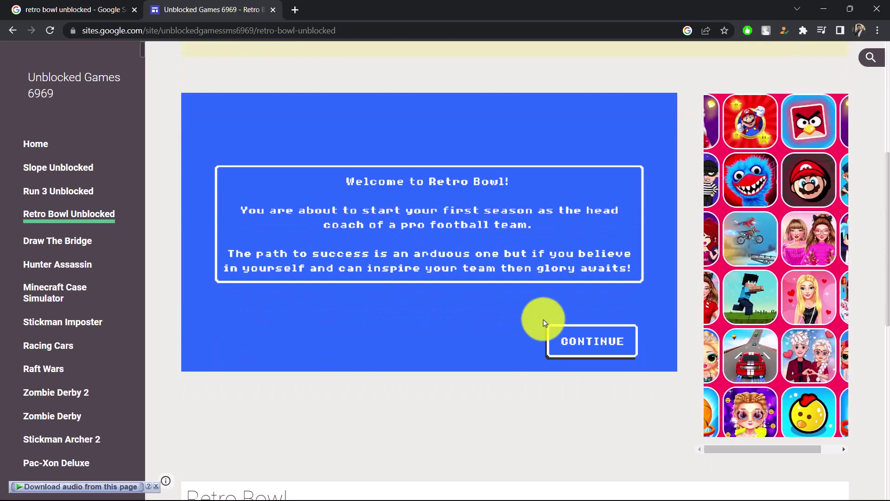
click(593, 342)
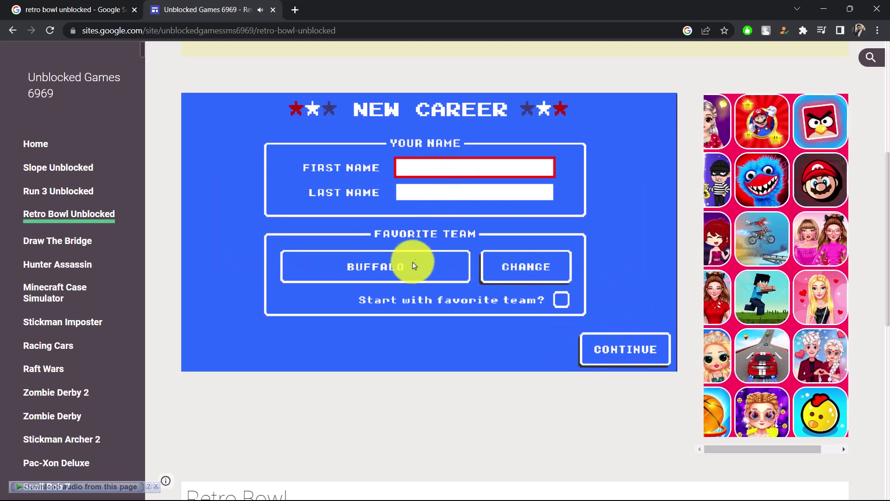
text(bimalba)
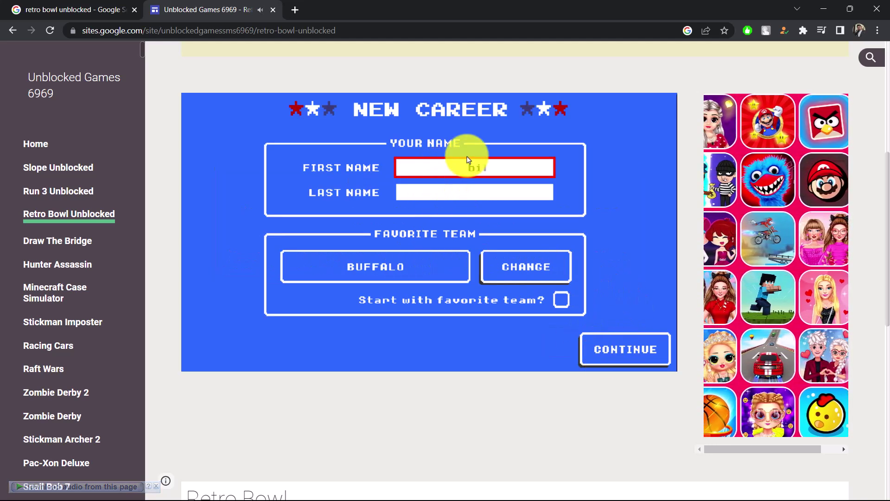
- Enter the coach's first and last name in the New Career form
key(BackSpace)
key(BackSpace)
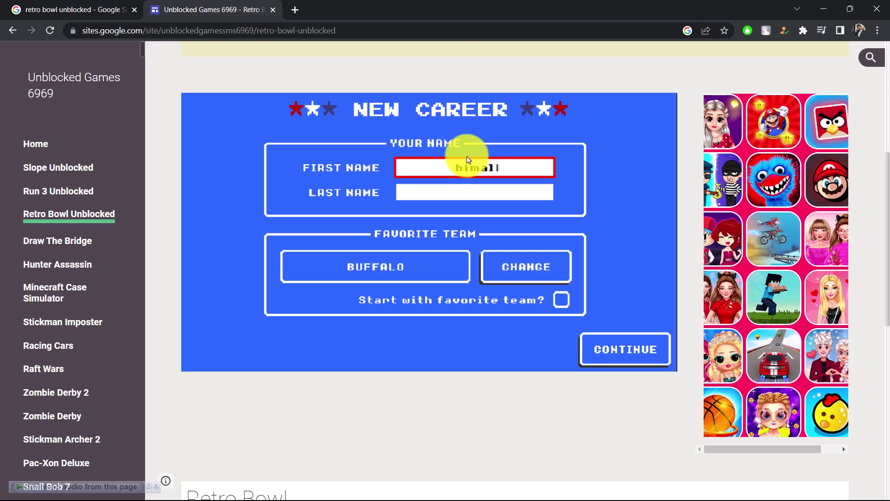
click(468, 200)
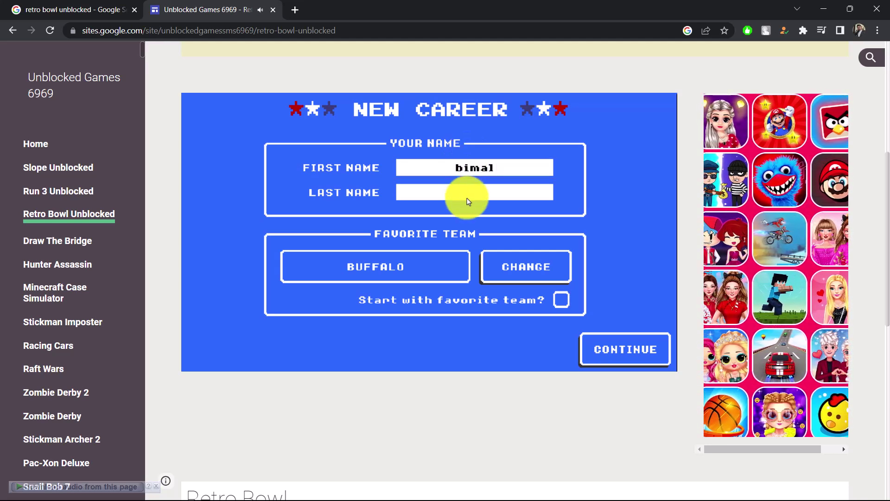
click(473, 197)
text(basnet)
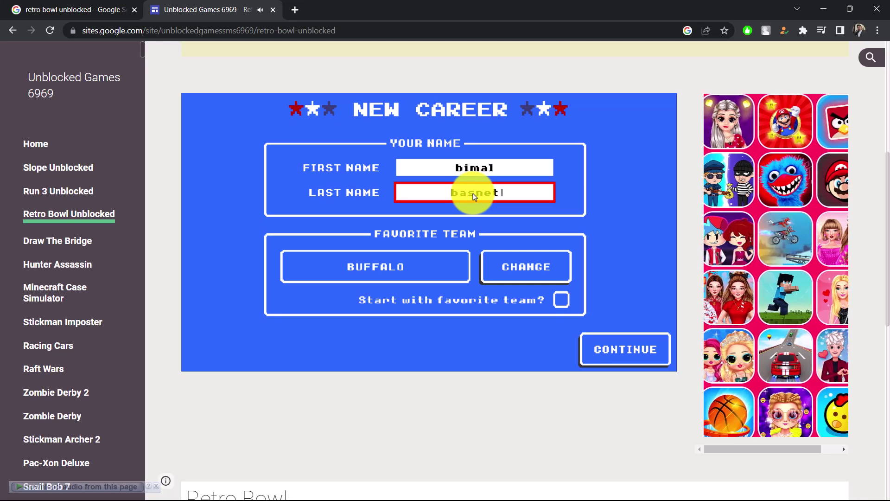
click(604, 349)
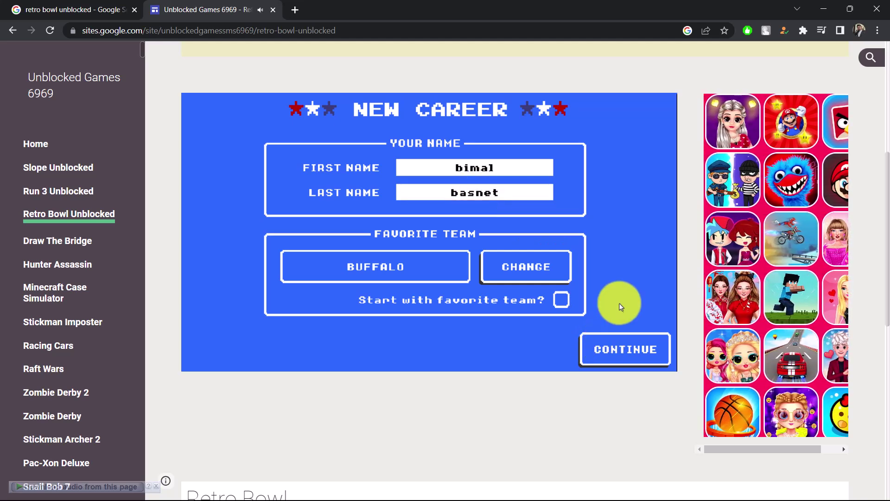
scroll(620, 306, down, 1)
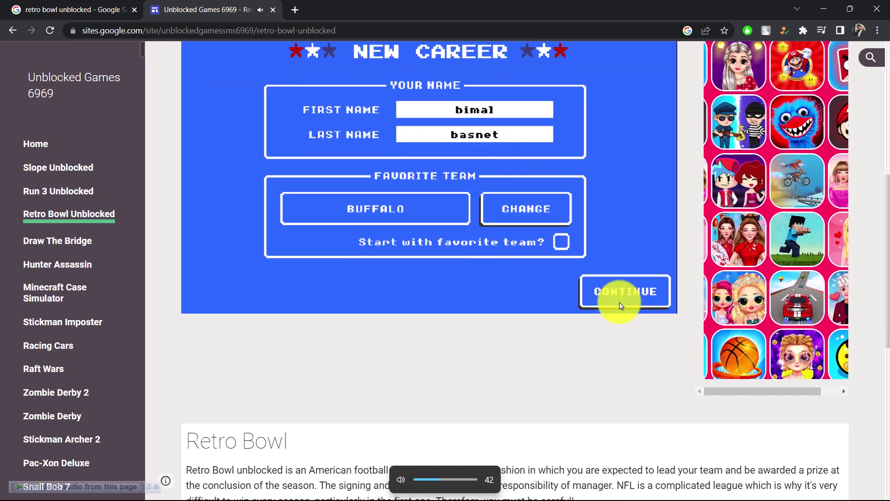
scroll(589, 326, up, 2)
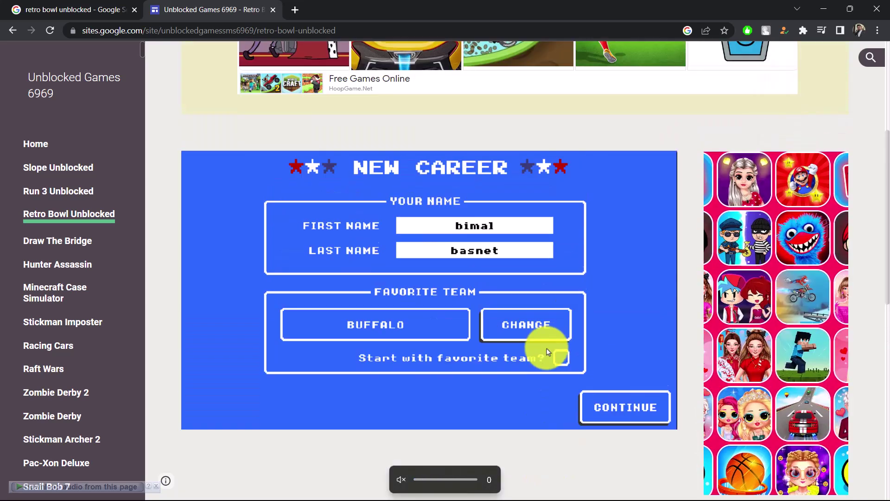
- Enable 'Start with favorite team?' and choose Cincinnati as the favorite team
click(562, 358)
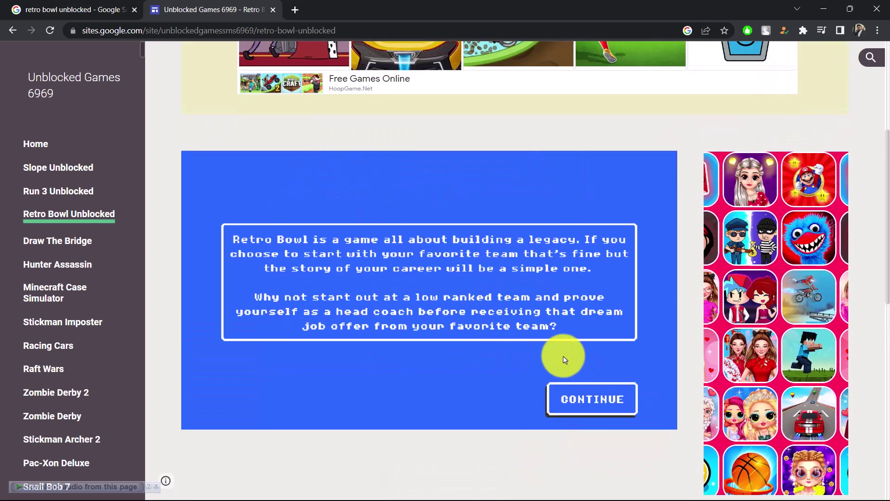
click(591, 398)
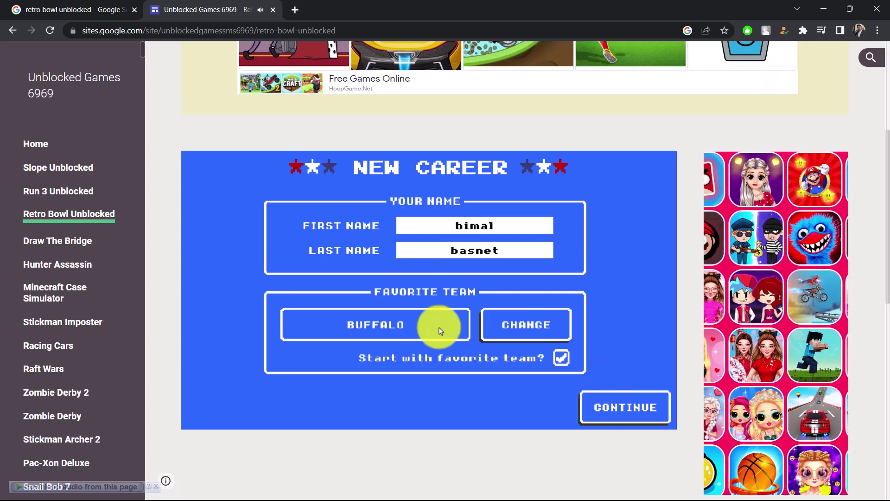
click(527, 333)
click(466, 258)
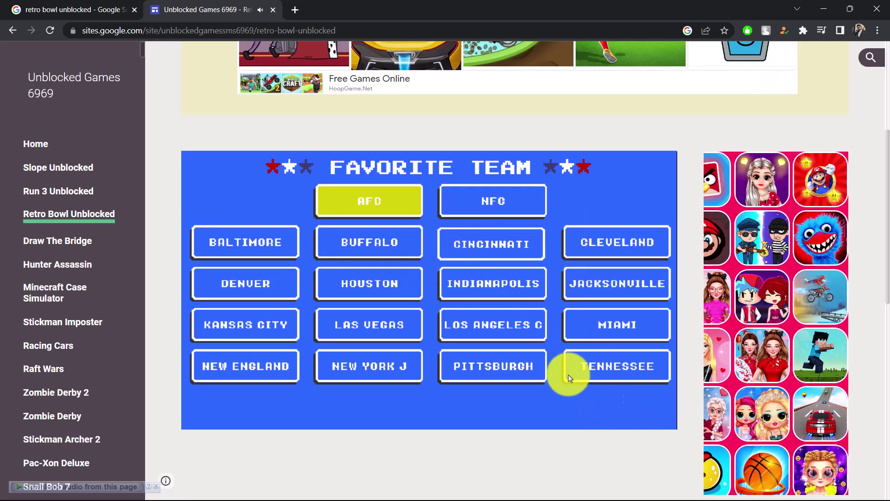